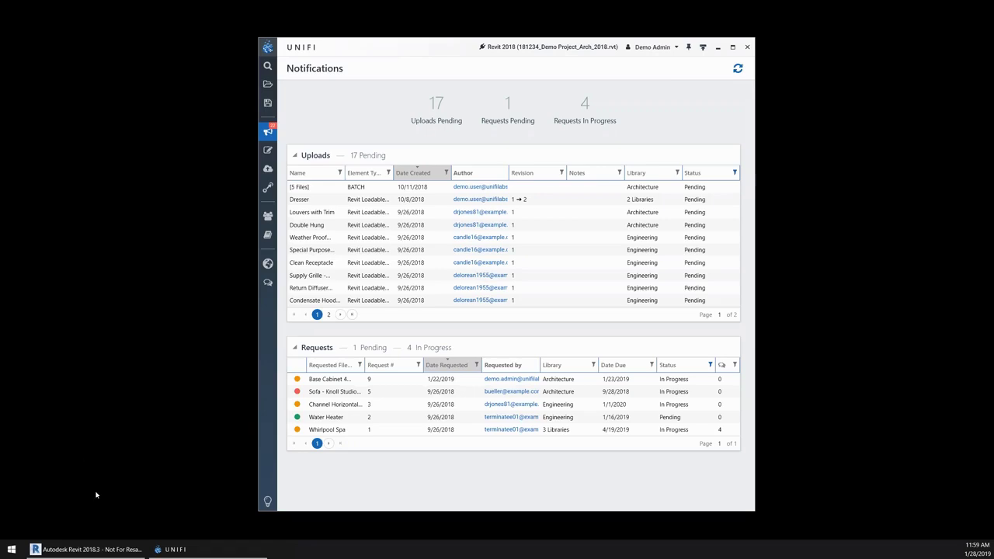
# Step: In Revit, start a batch export to UNIFI and select the brick materials Masonry - Brick, Masonry - Brick Soldier Course and Masonry - Tile
pyautogui.click(117, 549)
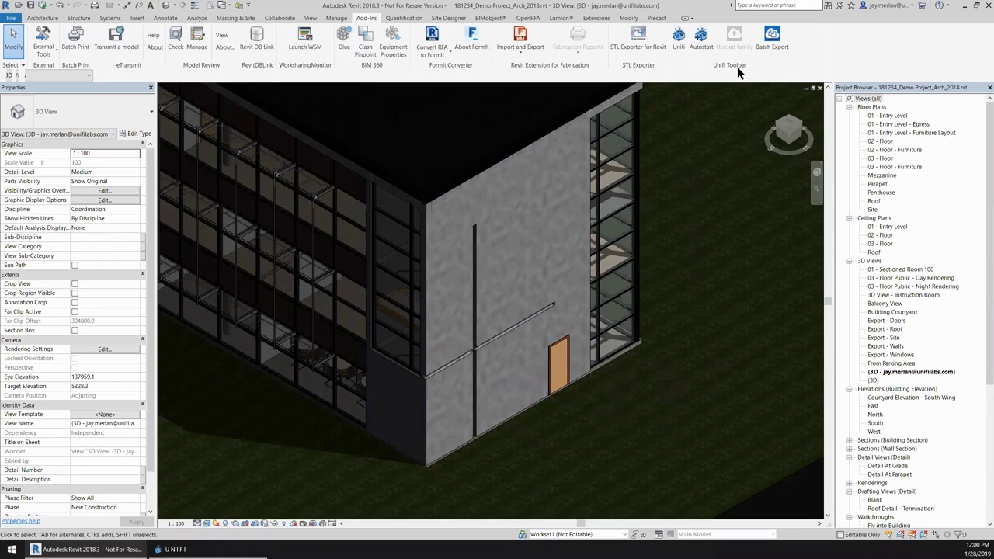
pyautogui.click(773, 45)
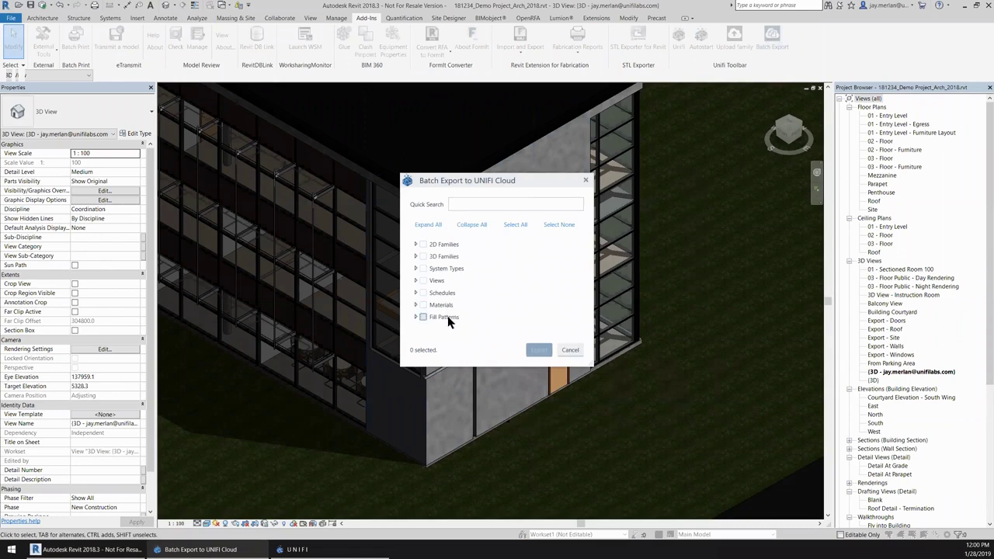
pyautogui.click(416, 305)
pyautogui.scroll(-1, 417, 307)
pyautogui.scroll(-1, 489, 289)
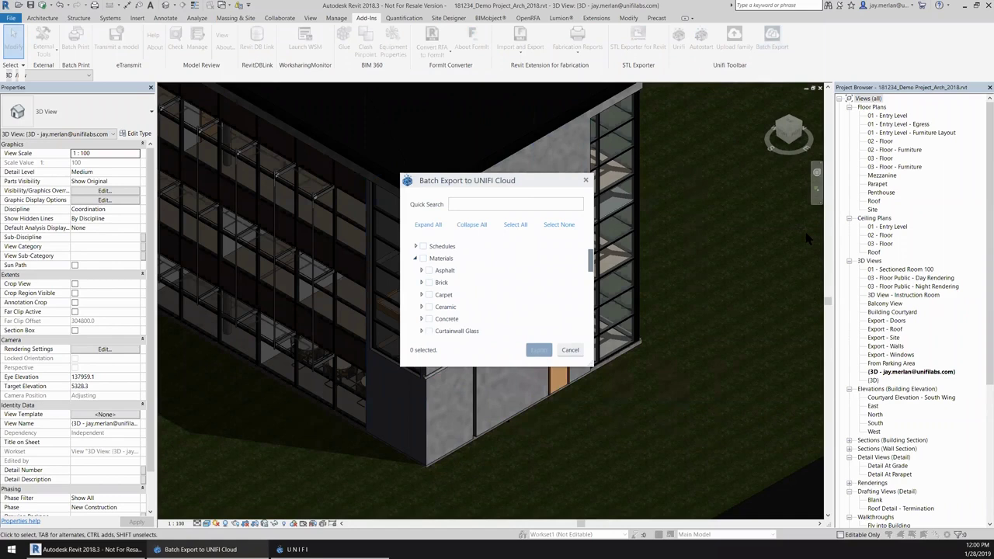
pyautogui.scroll(-1, 423, 264)
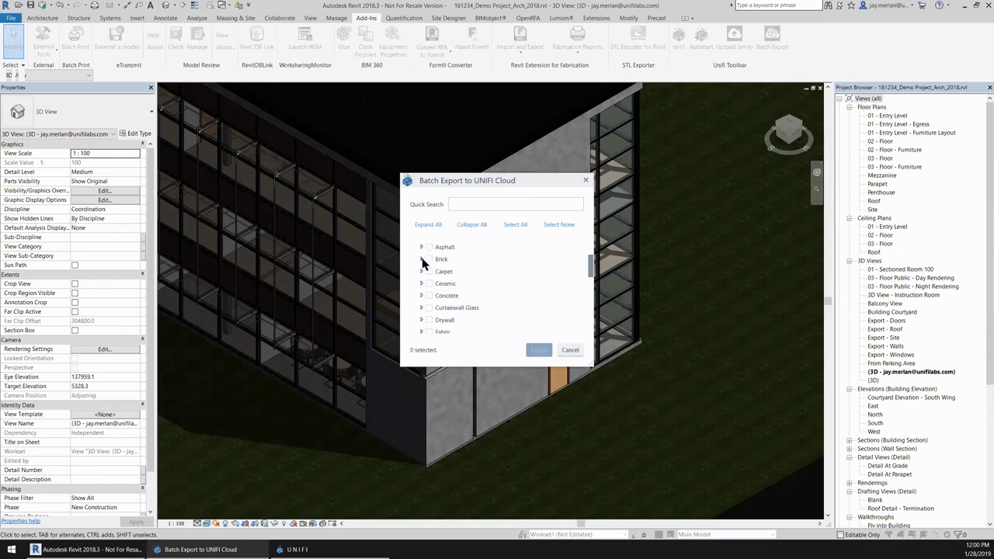
pyautogui.click(422, 259)
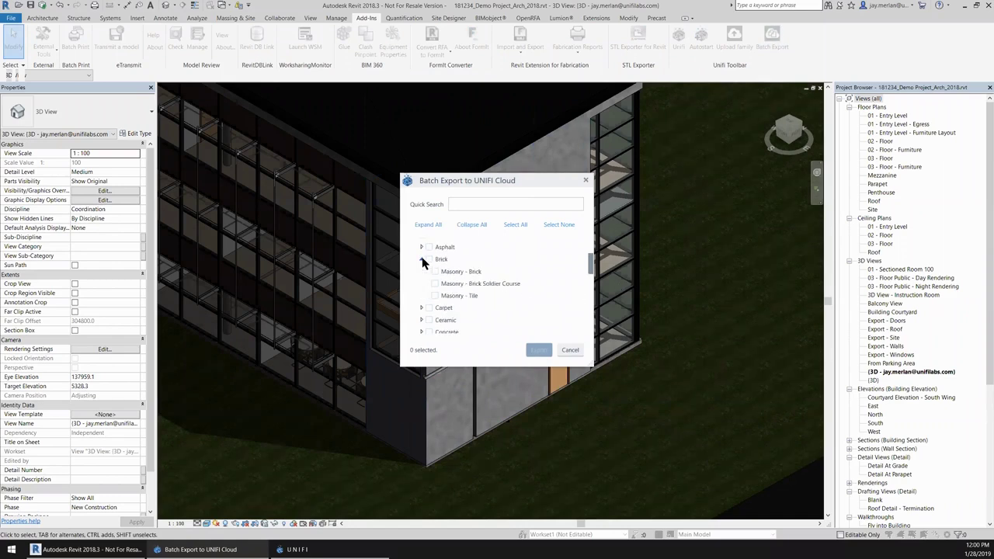
pyautogui.click(457, 296)
# Step: Add the drafting fill patterns Aluminum, Concrete and Concrete - detail to the selection and export everything selected
pyautogui.scroll(-5, 423, 278)
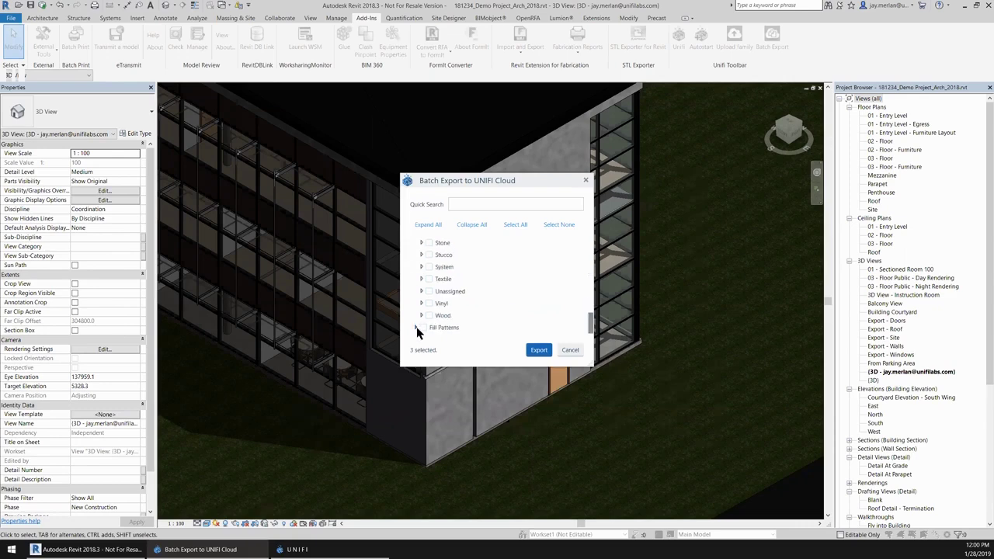
pyautogui.click(415, 329)
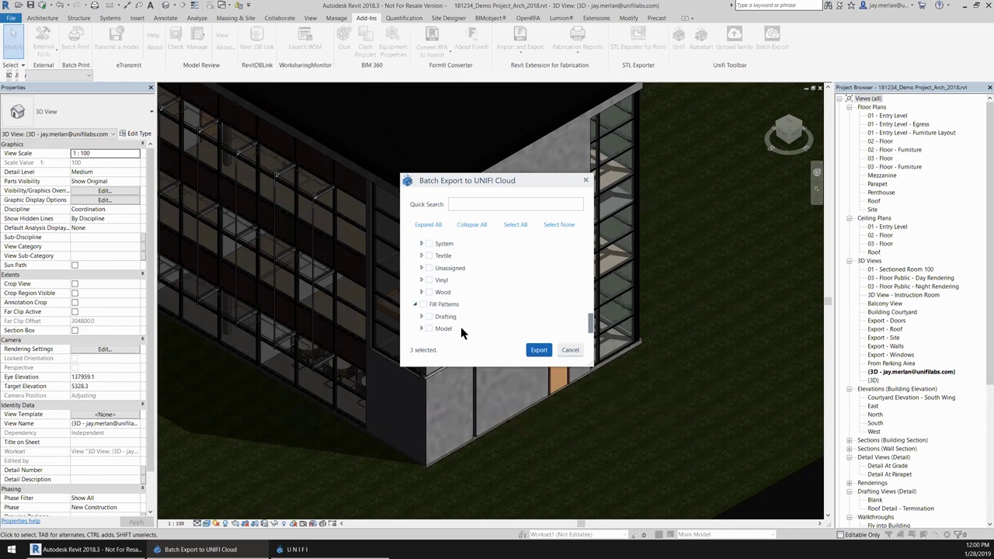
pyautogui.click(422, 316)
pyautogui.scroll(-2, 422, 321)
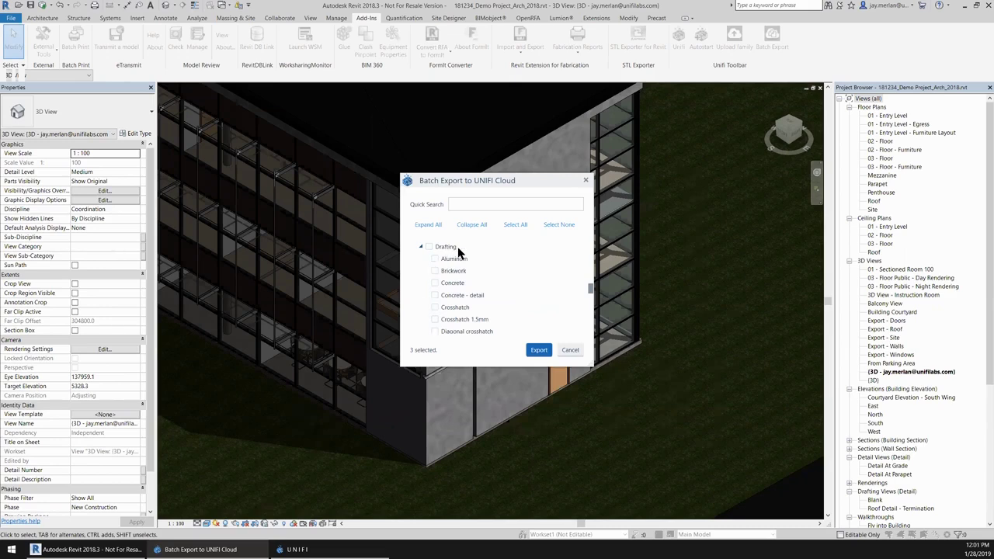
pyautogui.click(435, 259)
pyautogui.click(435, 283)
pyautogui.click(538, 349)
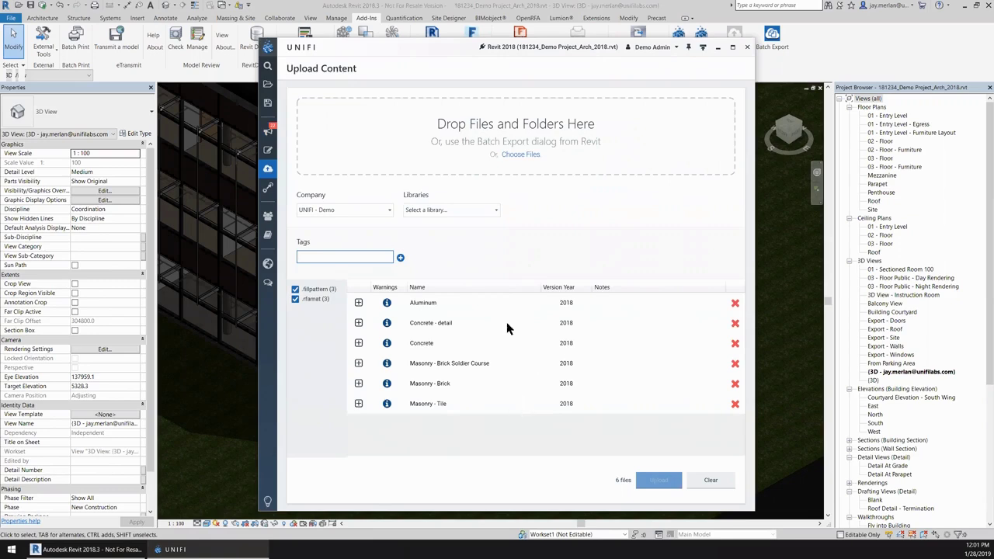
# Step: Upload the exported materials and fill patterns to the Architecture library and finish the upload session
pyautogui.click(439, 211)
pyautogui.click(437, 226)
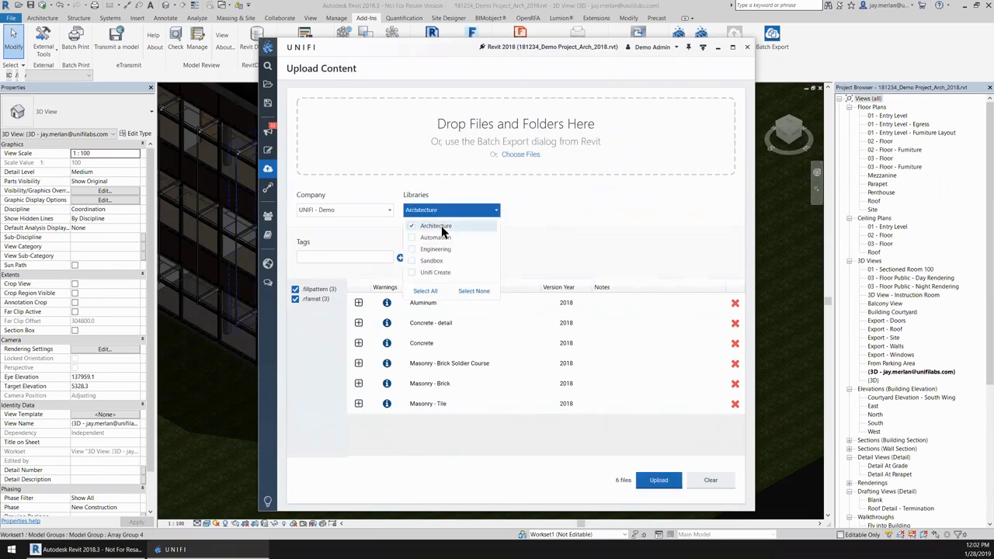
pyautogui.click(547, 235)
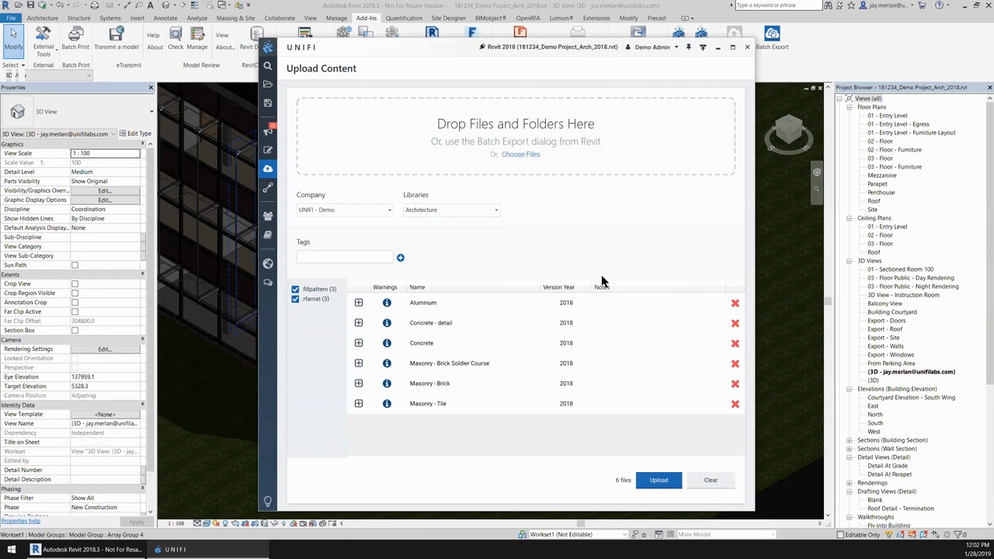
pyautogui.click(658, 481)
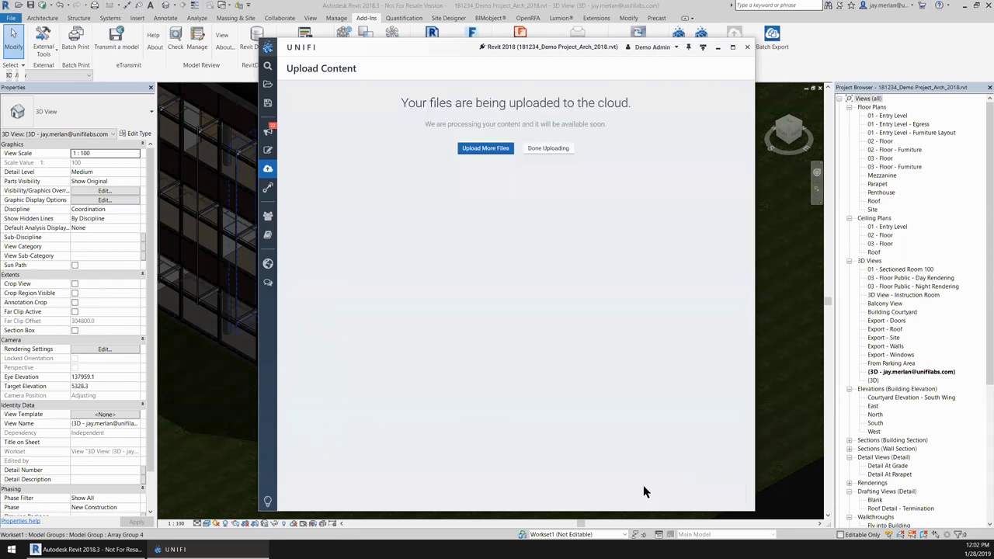
pyautogui.click(549, 149)
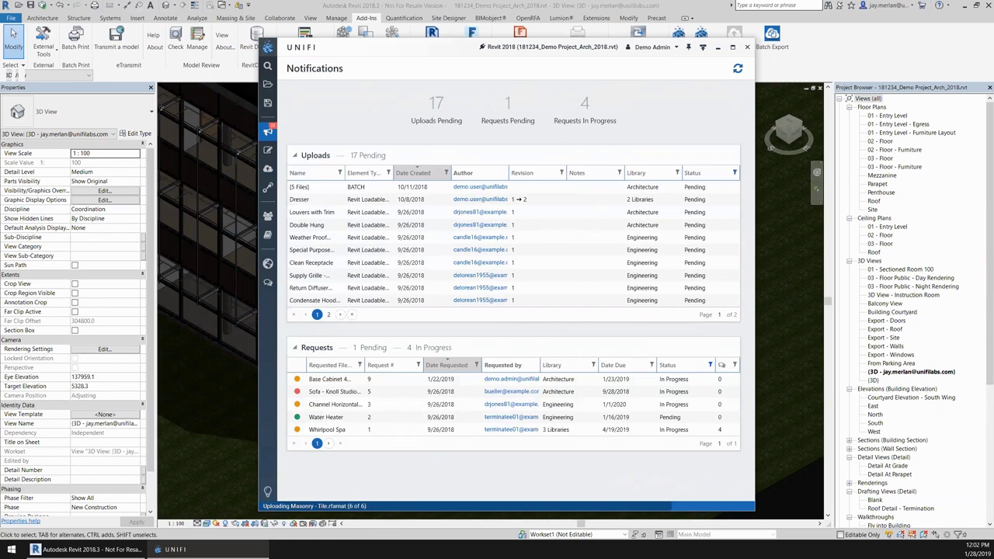
# Step: Browse the fill patterns in the Architecture library and view the details of Aluminum and Crosshatch
pyautogui.click(267, 85)
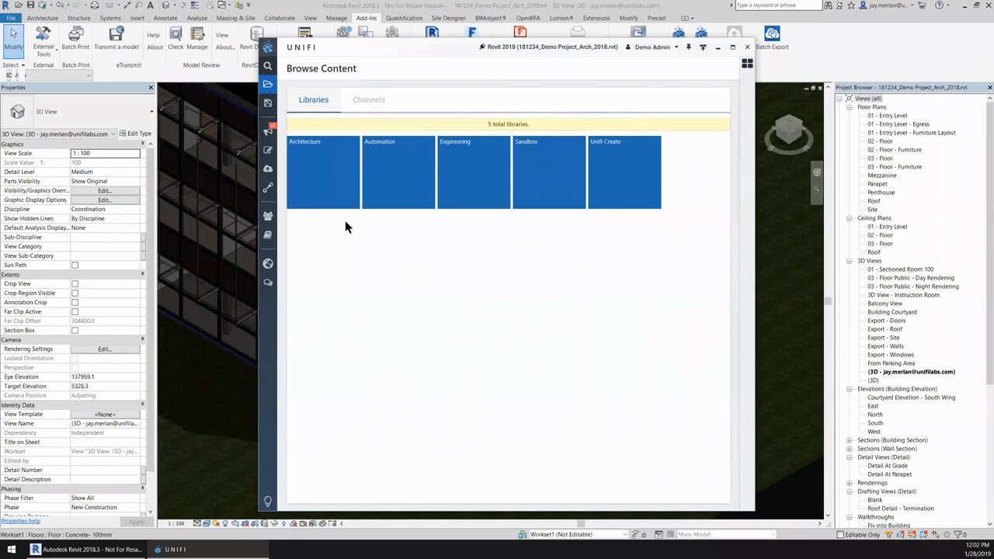
pyautogui.click(336, 179)
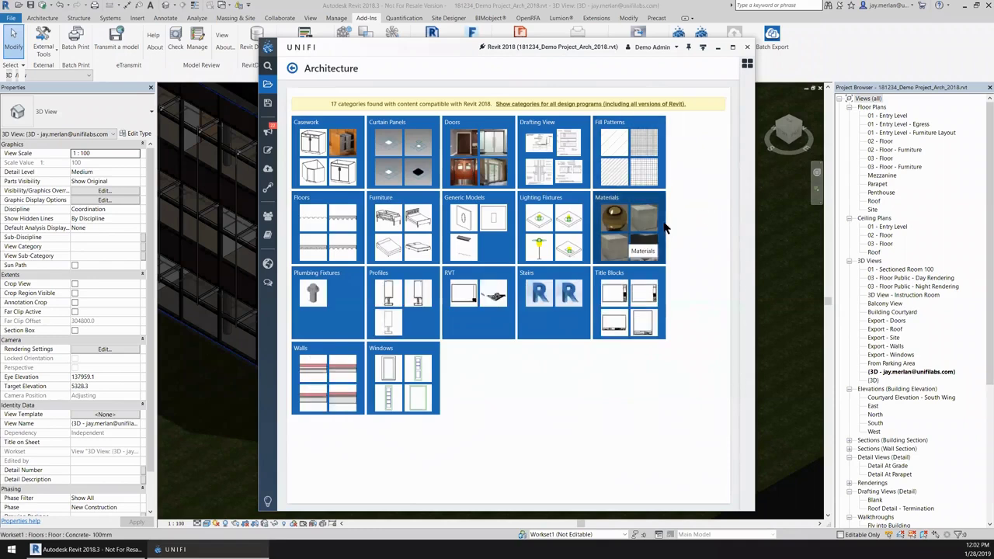
pyautogui.click(629, 129)
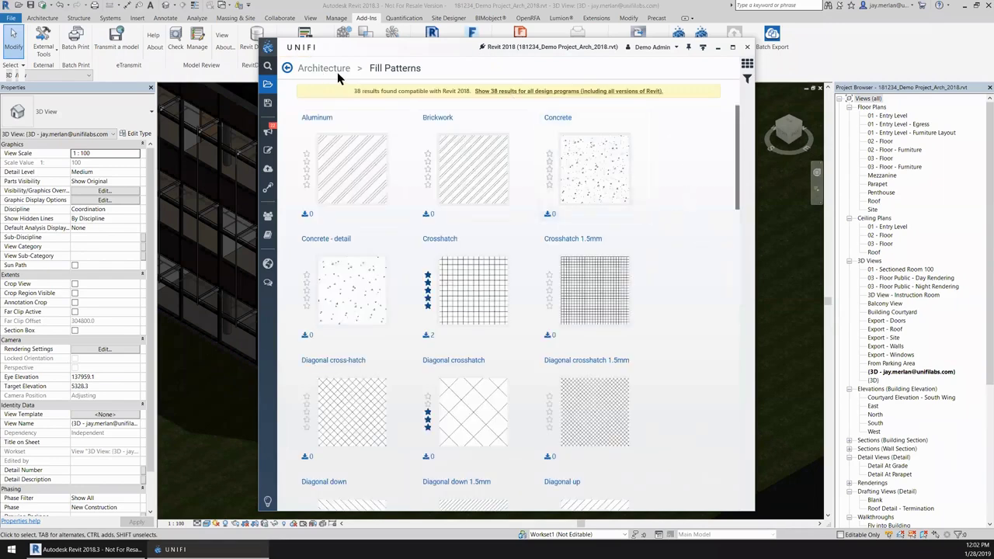
pyautogui.click(317, 121)
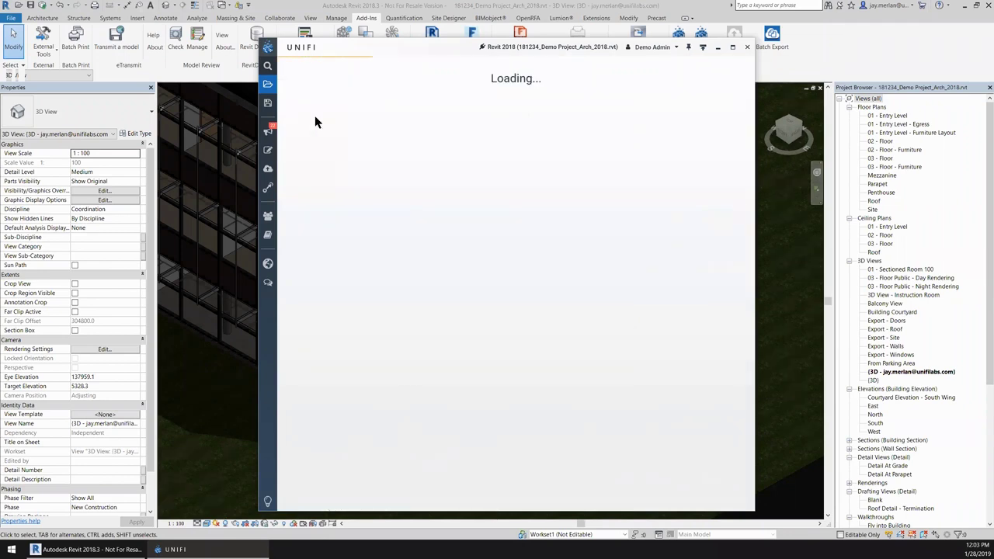
pyautogui.click(292, 69)
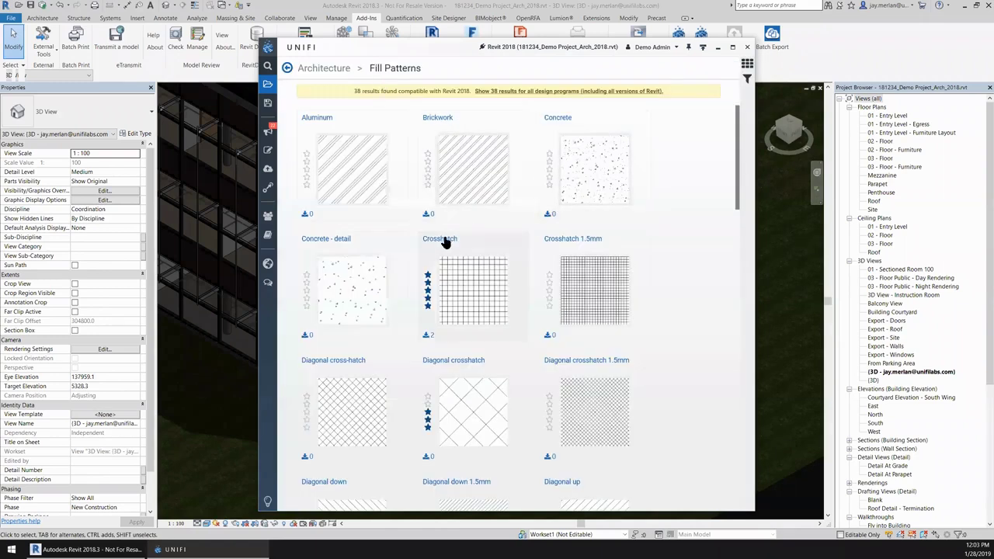
pyautogui.click(439, 239)
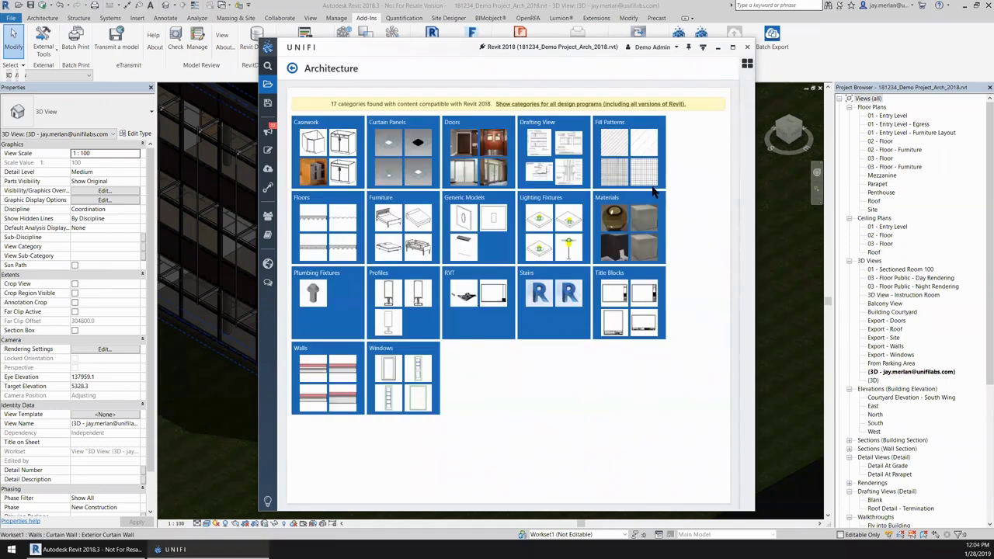
# Step: Open the details of the Flooring-Wood-Pine material from the Architecture library's Wood material class
pyautogui.click(652, 200)
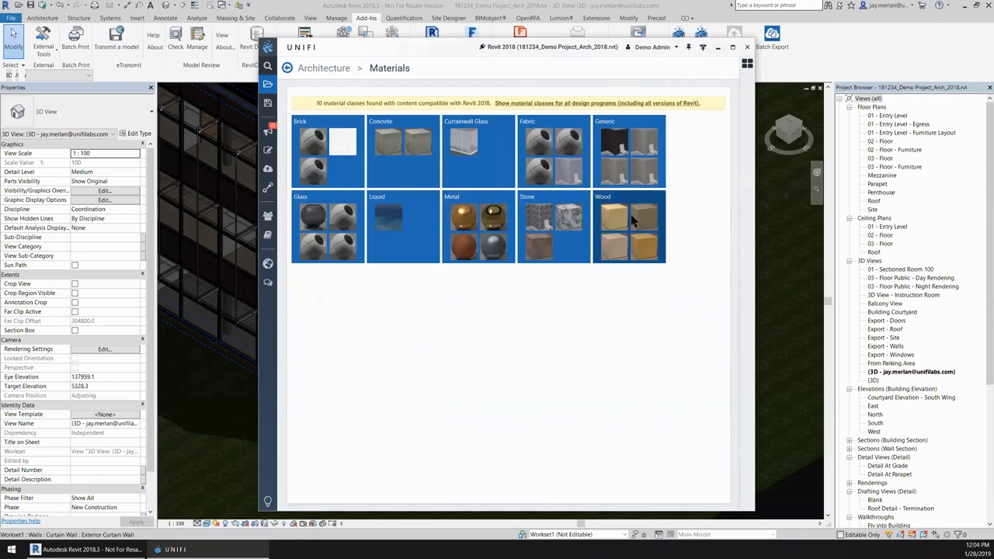
pyautogui.click(602, 203)
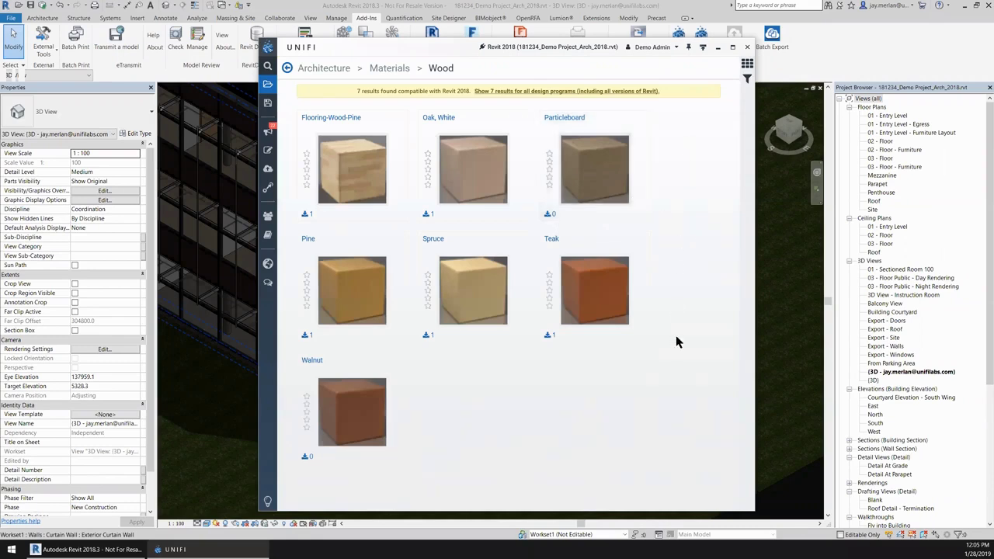
pyautogui.click(350, 120)
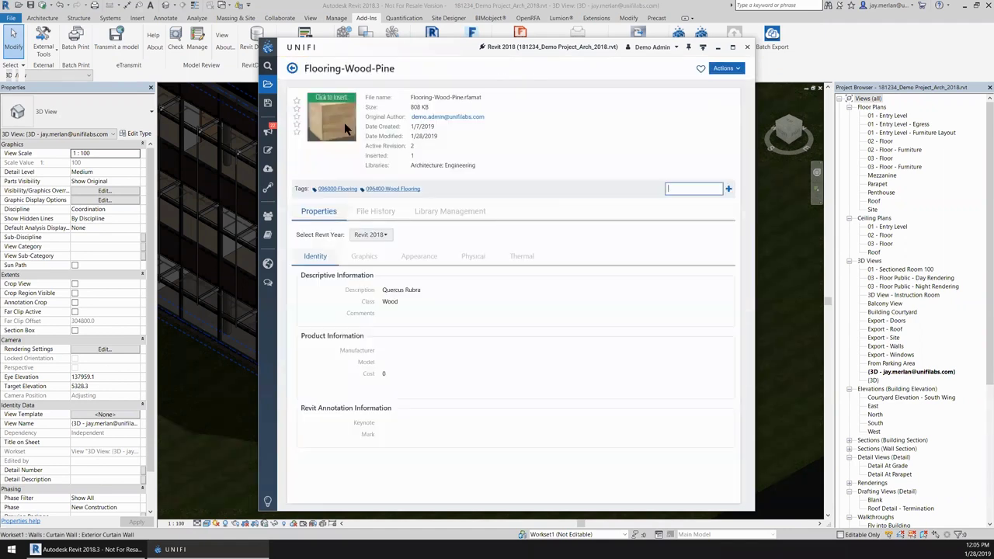
pyautogui.click(669, 188)
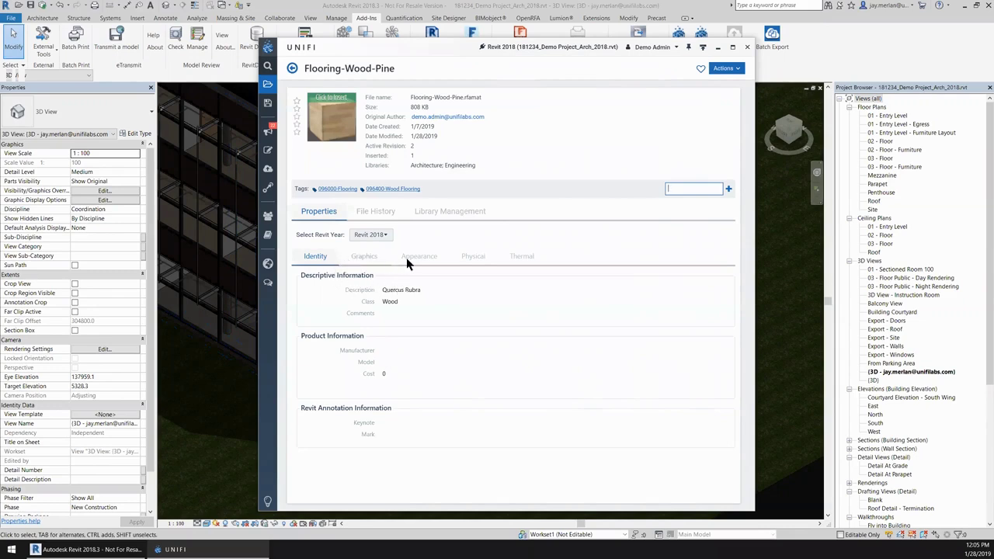
# Step: Examine the Graphics, Appearance, Physical and Thermal properties of the Flooring-Wood-Pine material
pyautogui.click(361, 259)
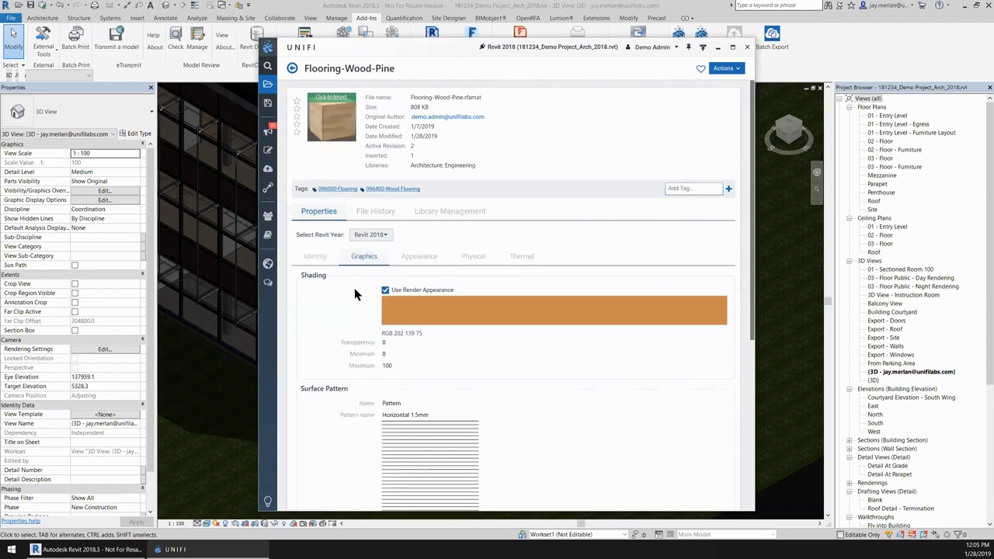
pyautogui.scroll(-1, 370, 283)
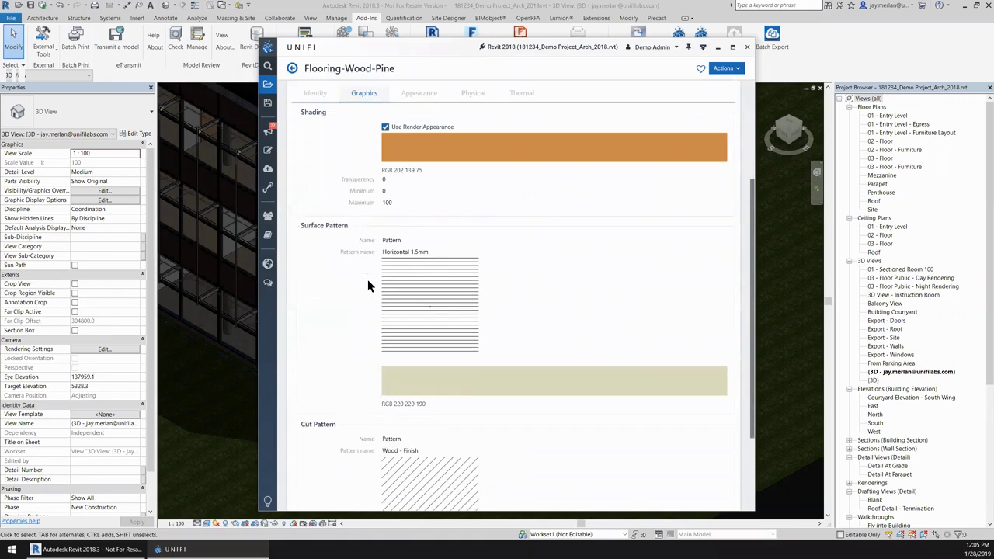
pyautogui.scroll(2, 423, 183)
pyautogui.click(428, 164)
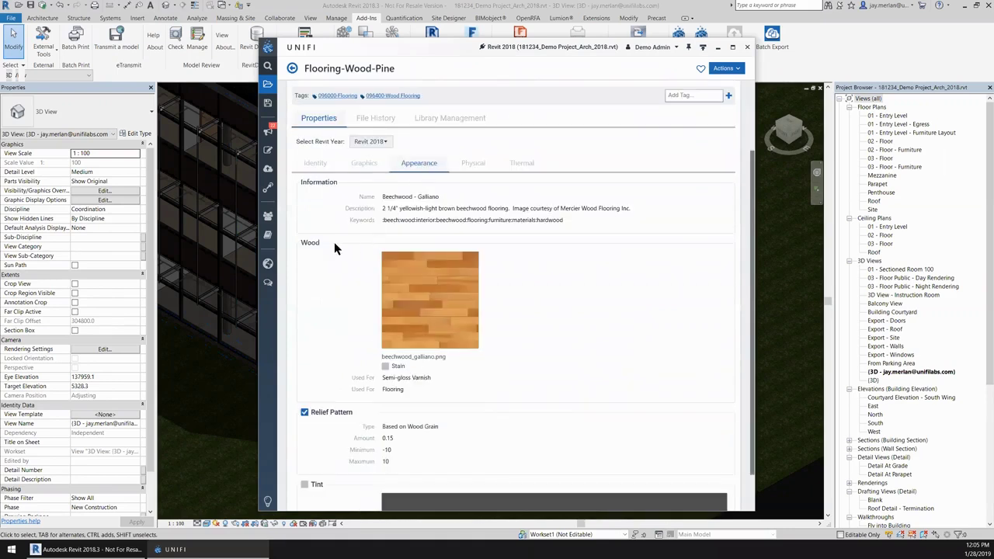
pyautogui.click(473, 166)
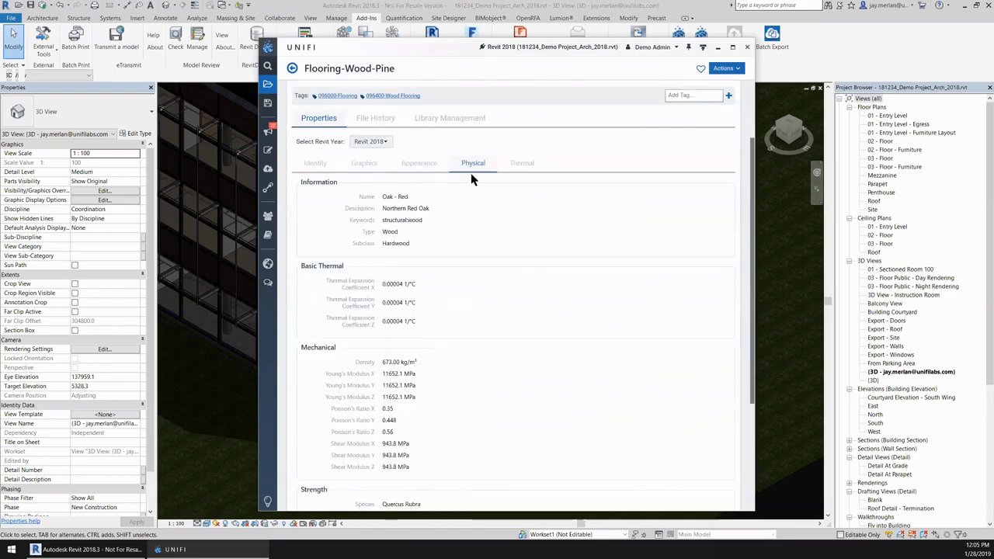
pyautogui.click(522, 164)
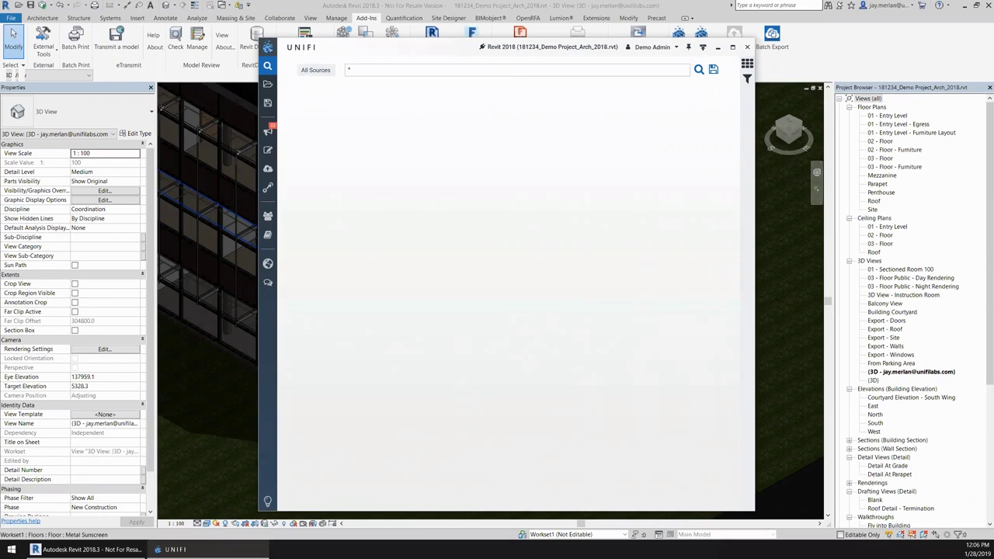
# Step: Search all sources for "mirror"
pyautogui.click(377, 70)
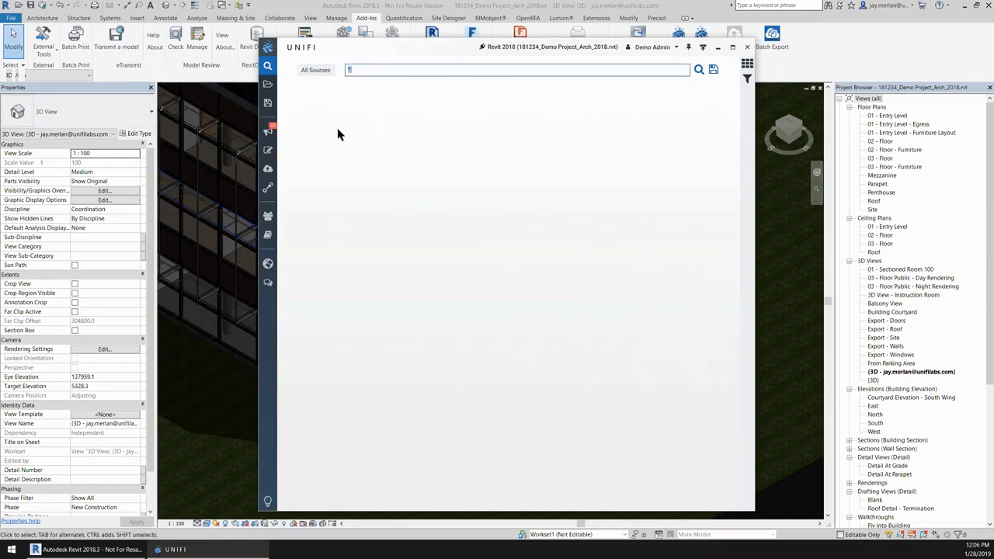
pyautogui.write('m')
pyautogui.press('Return')
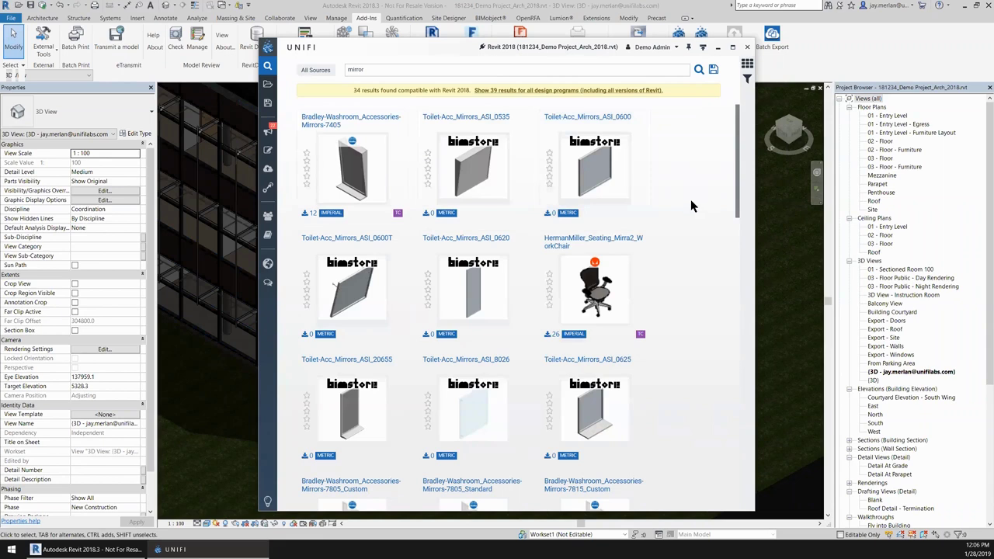
# Step: Filter the mirror search results to the Materials family category
pyautogui.click(747, 80)
pyautogui.click(797, 216)
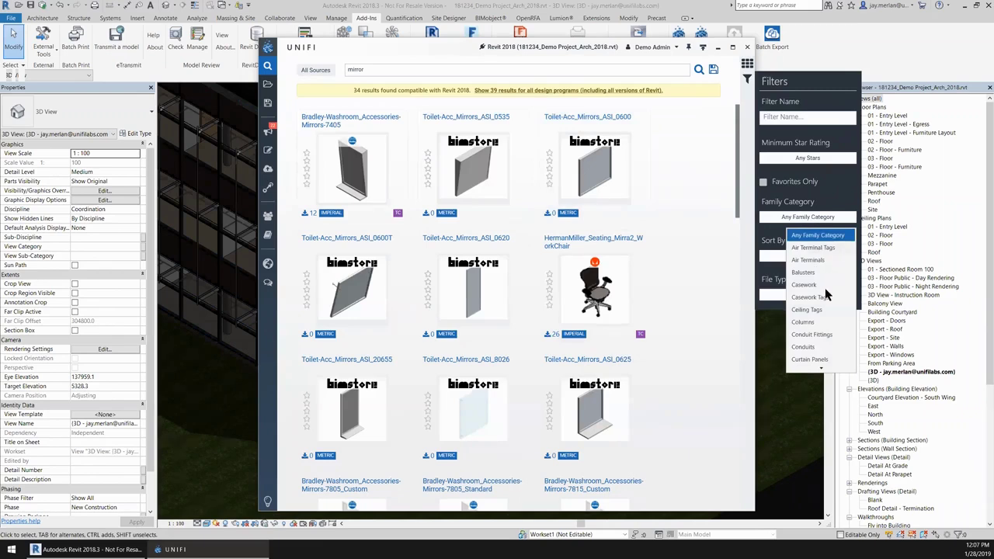
pyautogui.scroll(-5, 829, 299)
pyautogui.scroll(-3, 819, 318)
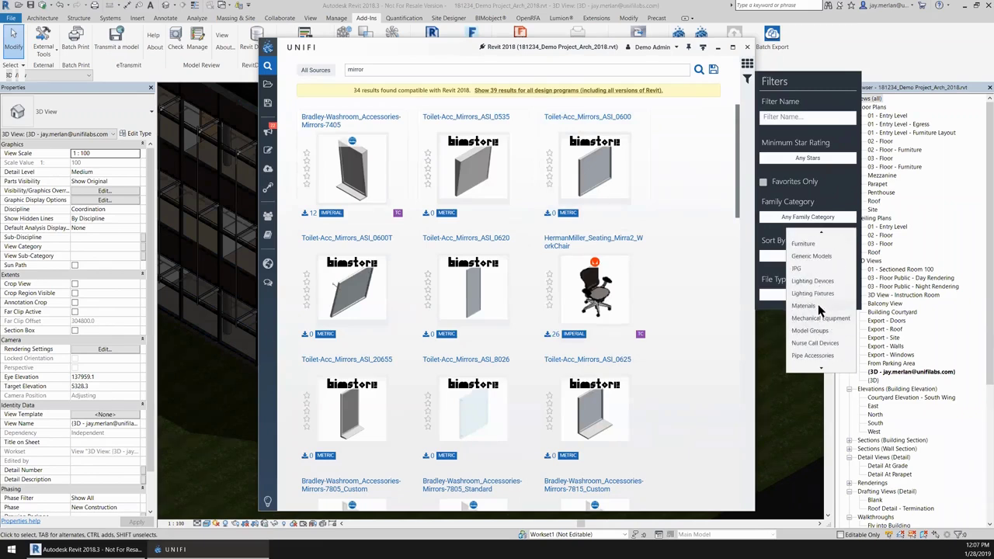
pyautogui.click(818, 307)
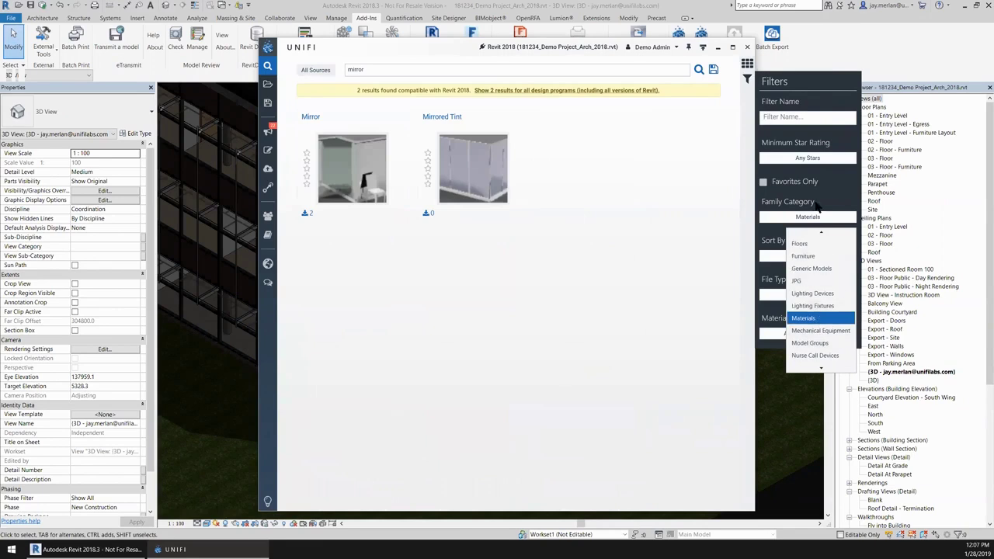
pyautogui.click(817, 216)
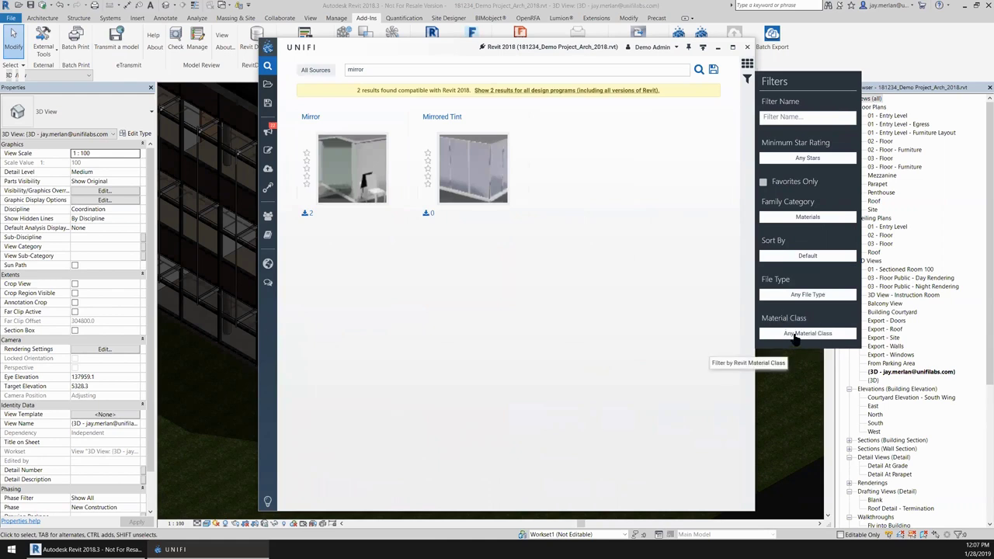
# Step: Narrow the mirror search results to the Curtainwall Glass material class
pyautogui.click(795, 337)
pyautogui.scroll(-2, 825, 392)
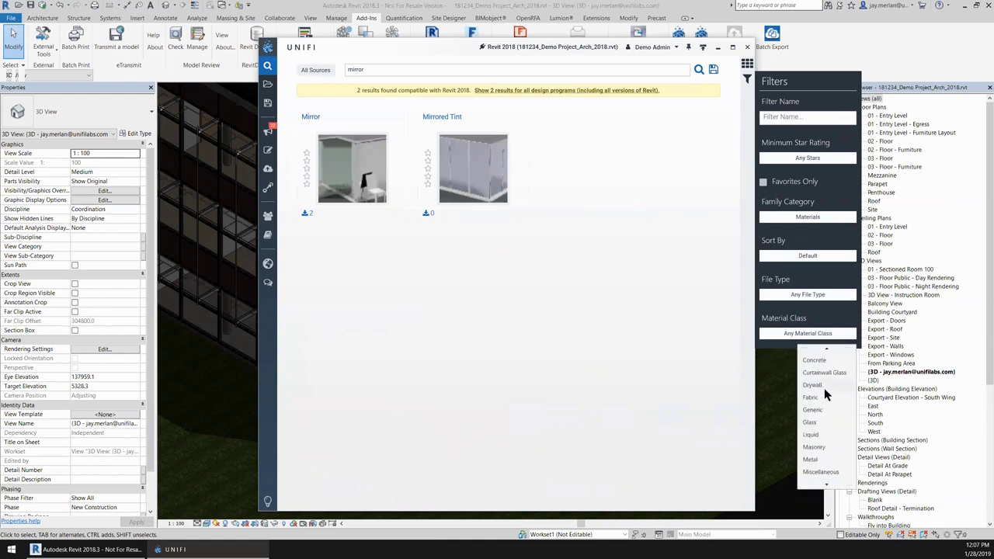
pyautogui.click(825, 374)
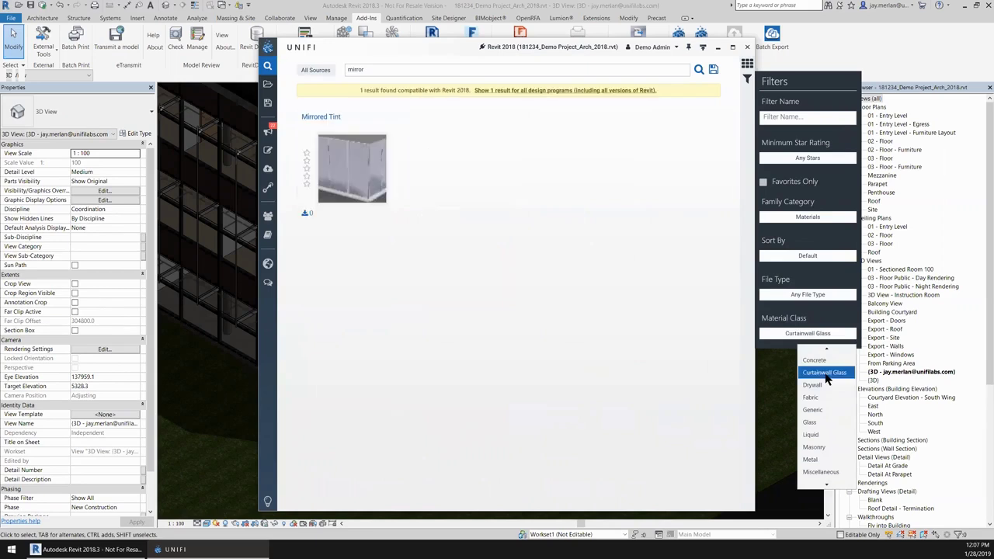
pyautogui.click(677, 356)
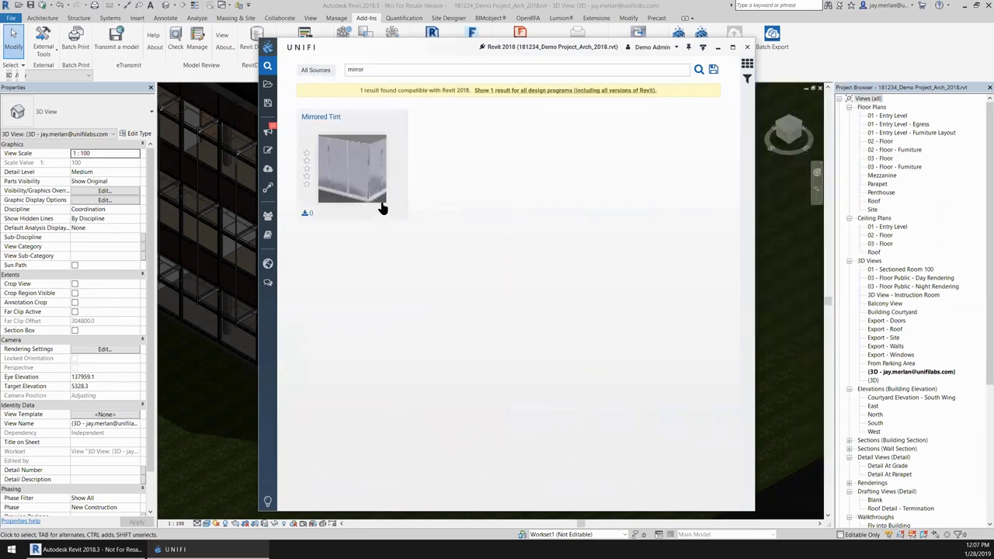
# Step: Search all sources for "*" and filter the results to the Fill Patterns family category
pyautogui.hotkey('ctrl', 'a')
pyautogui.press('BackSpace')
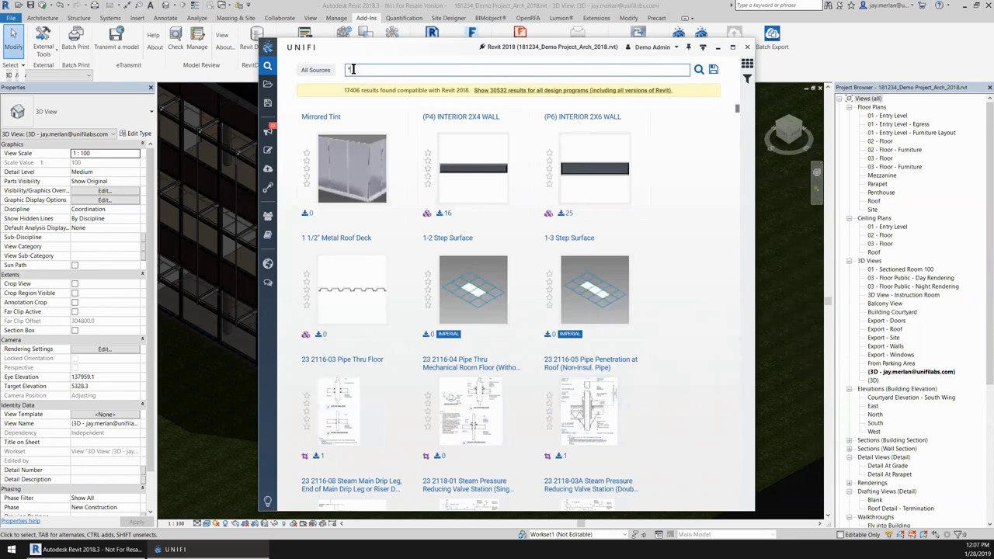
pyautogui.click(747, 79)
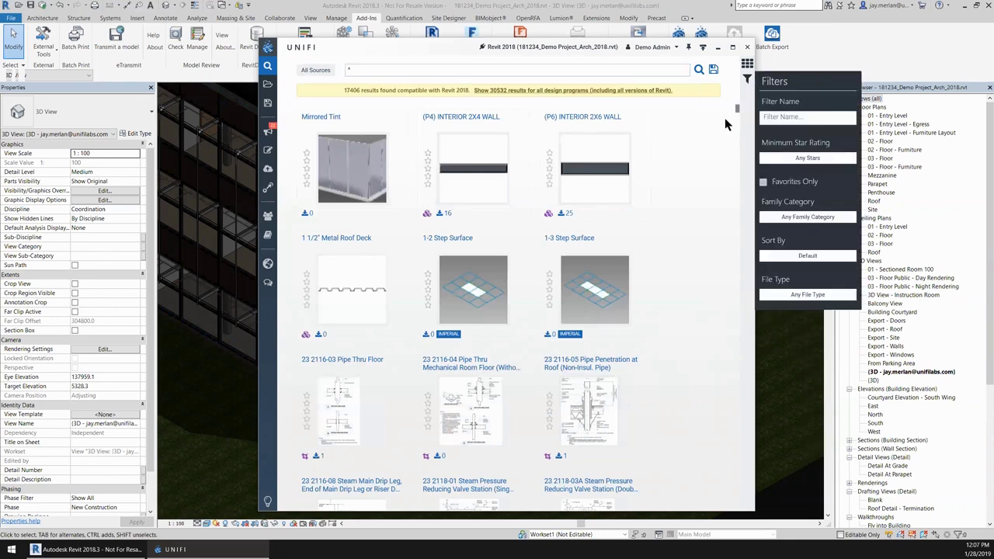
pyautogui.click(830, 218)
pyautogui.scroll(-6, 835, 286)
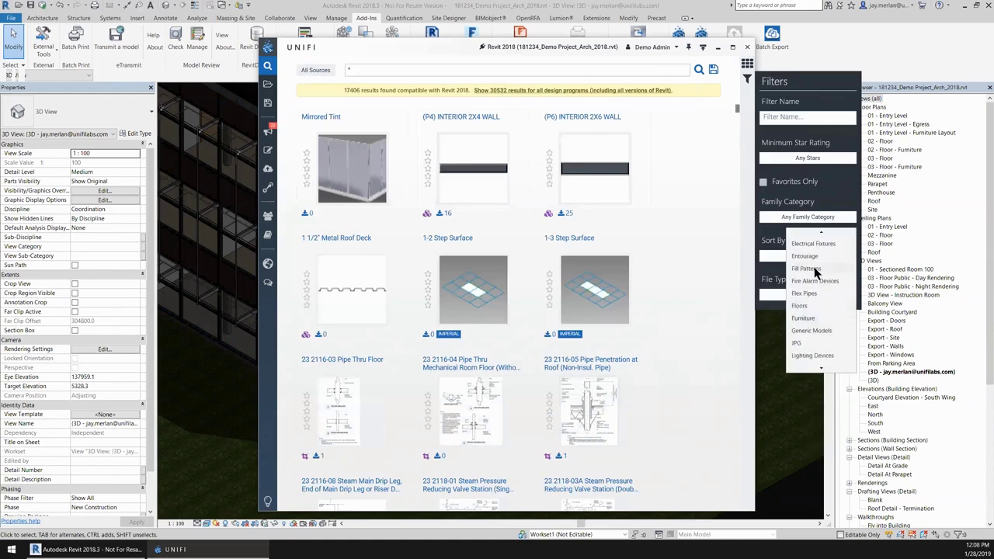
pyautogui.click(814, 269)
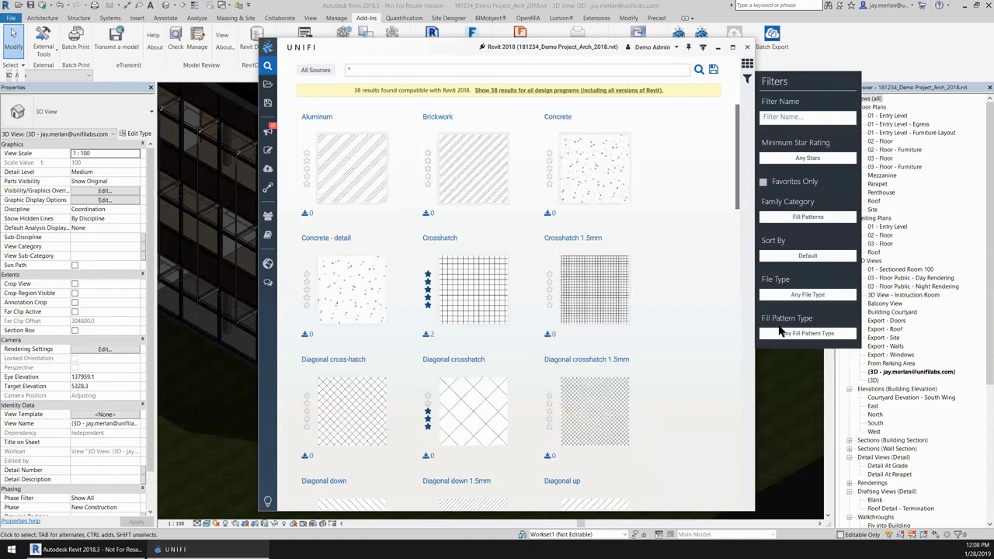
# Step: Restrict the fill pattern results to the Drafting type and look through them
pyautogui.click(789, 336)
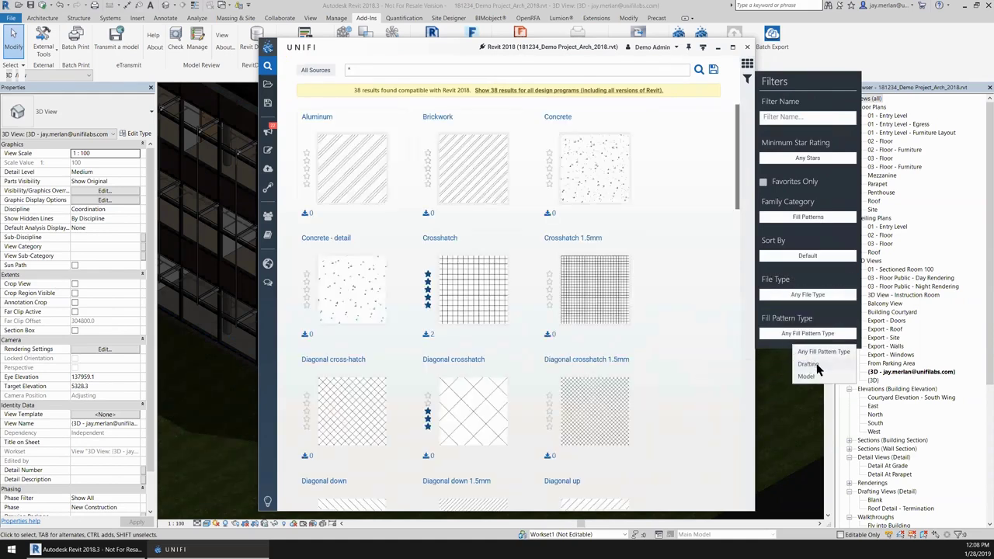
pyautogui.click(808, 364)
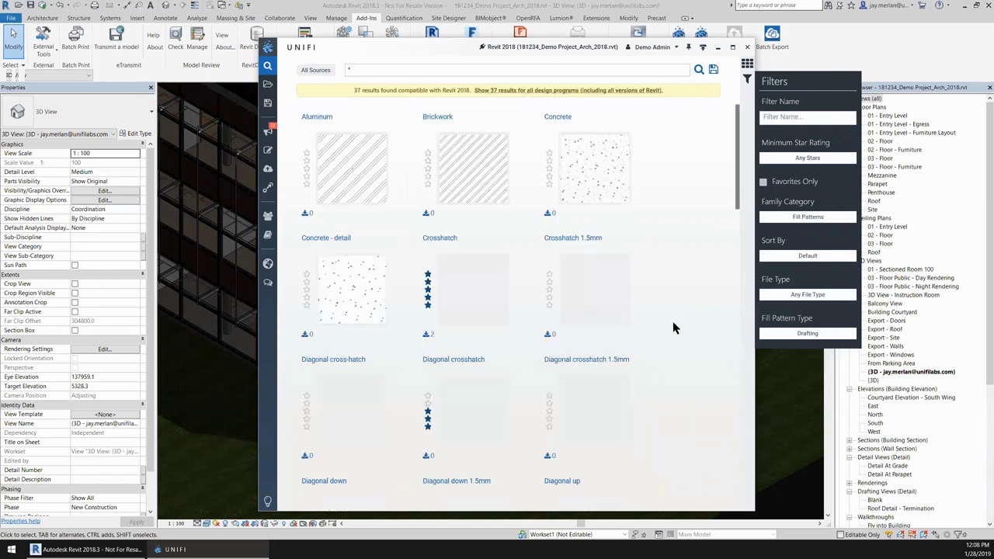
pyautogui.scroll(-3, 673, 327)
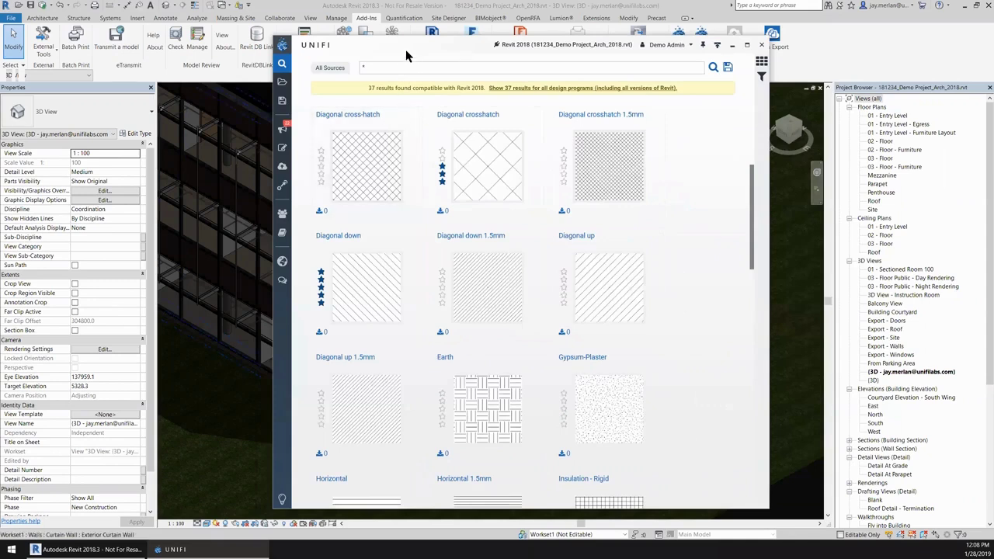
# Step: Open the Stone material class within the Architecture library's Materials category
pyautogui.click(282, 82)
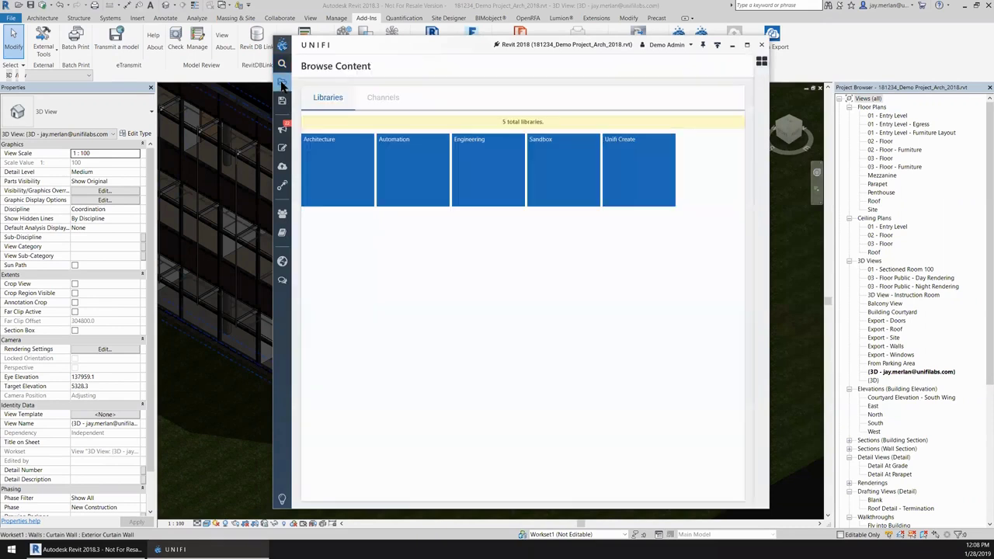
pyautogui.click(357, 162)
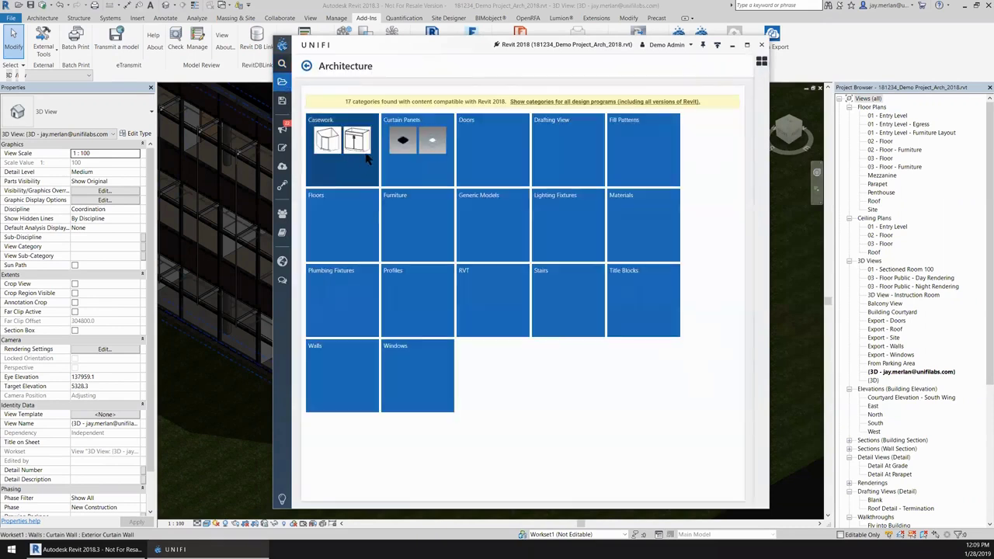
pyautogui.click(635, 218)
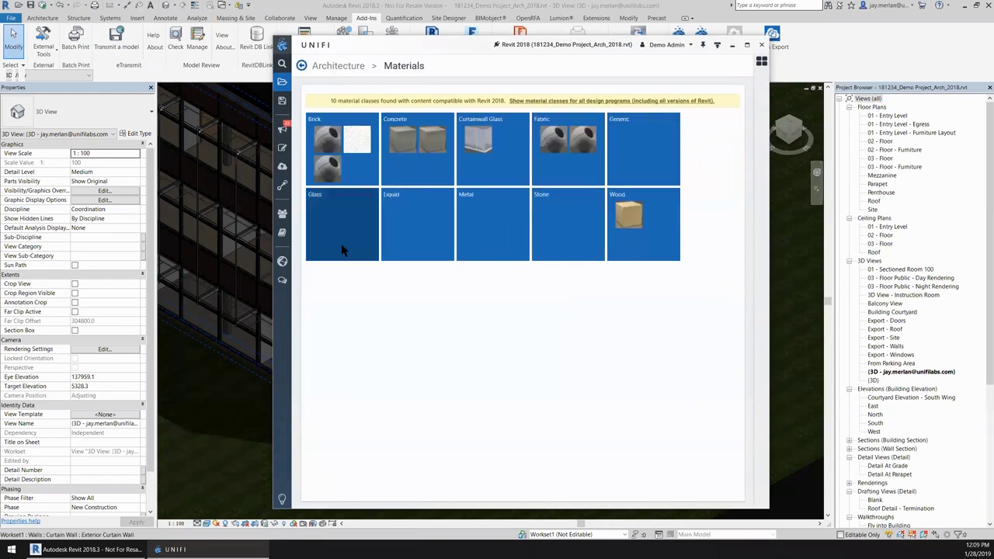
pyautogui.click(546, 197)
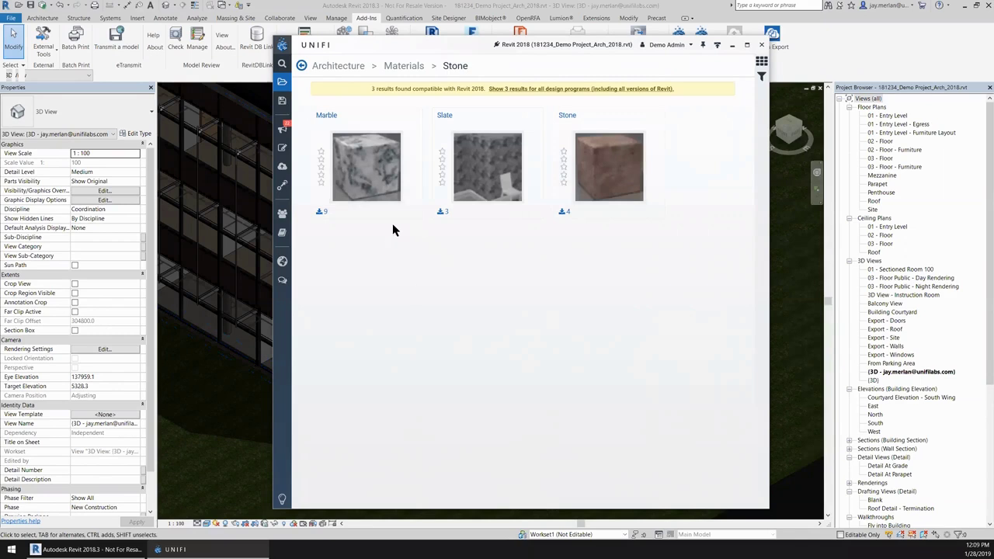
# Step: Insert the Marble material into the Revit project and paint the building's large solid end wall with it
pyautogui.click(379, 155)
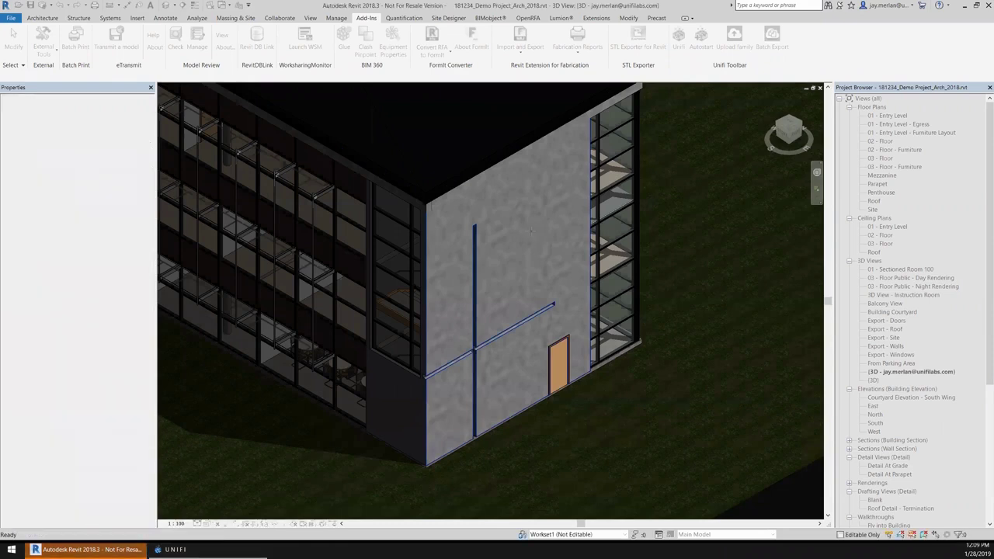
pyautogui.press('p')
pyautogui.press('t')
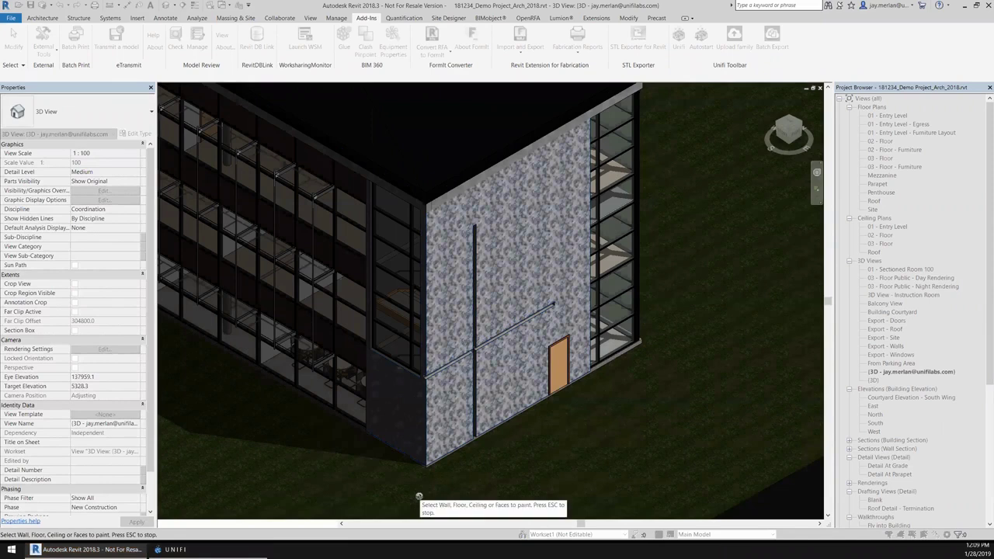
pyautogui.press('Escape')
# Step: Switch to UNIFI and batch insert the Marble, Slate and Stone materials into the project
pyautogui.hotkey('alt', 'Tab')
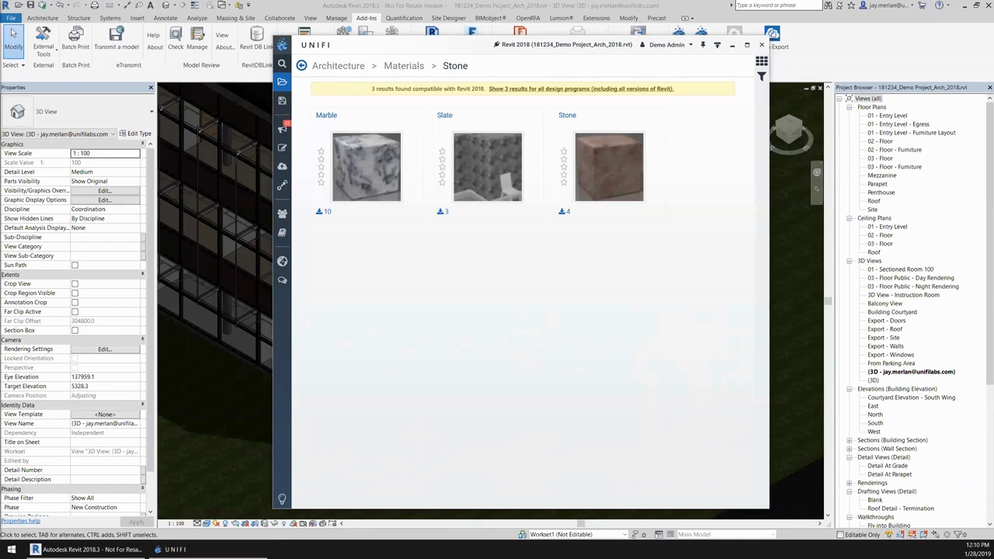
pyautogui.click(382, 119)
pyautogui.click(488, 123)
pyautogui.click(591, 122)
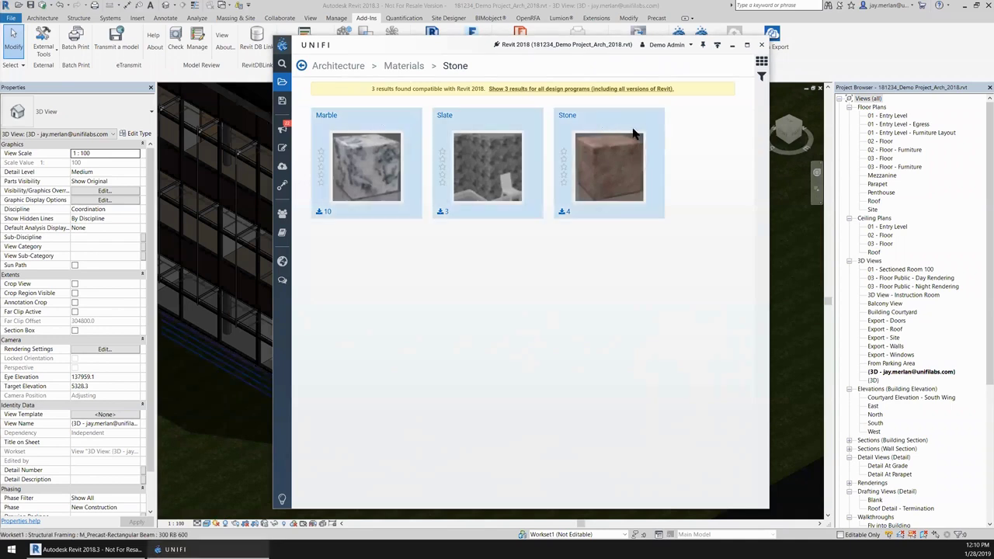
pyautogui.rightClick(659, 157)
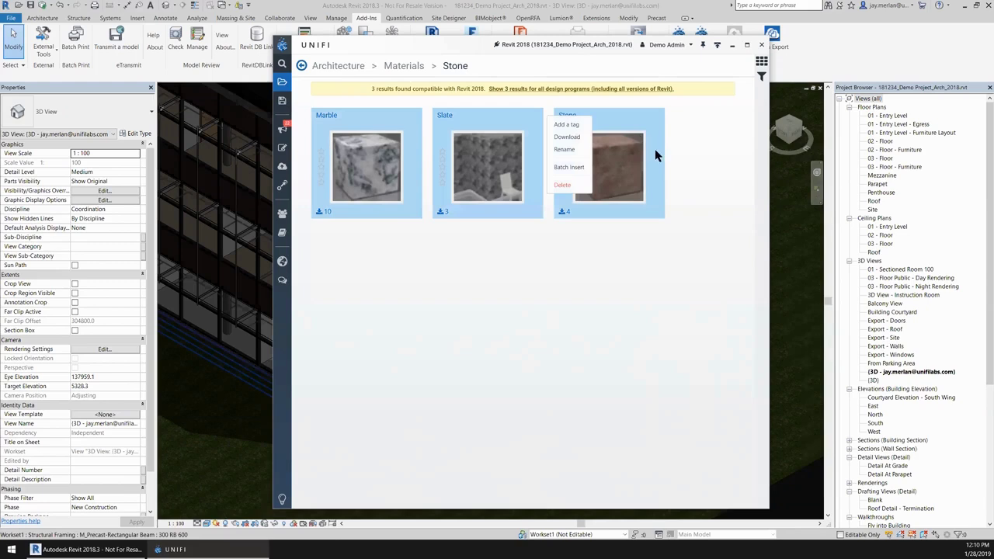
pyautogui.click(568, 168)
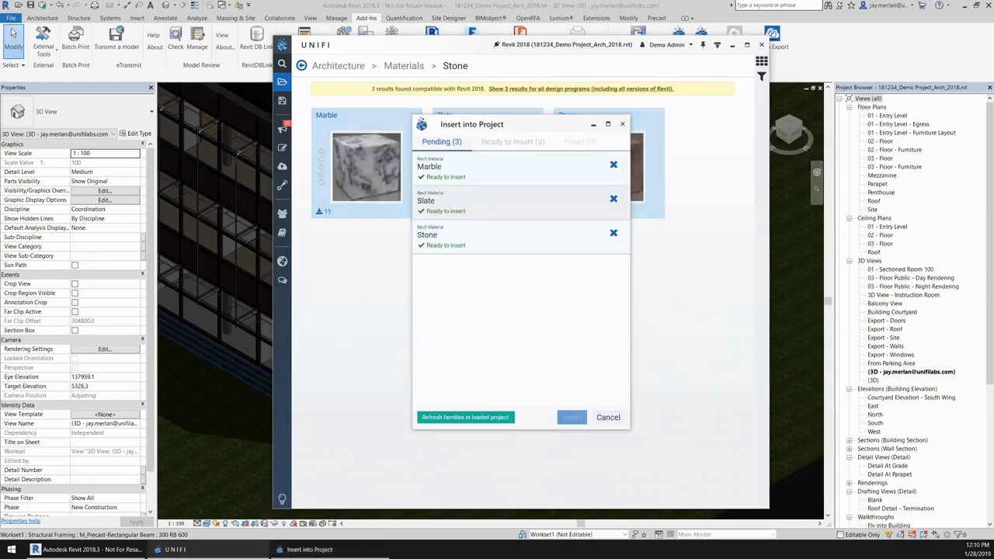
pyautogui.click(571, 417)
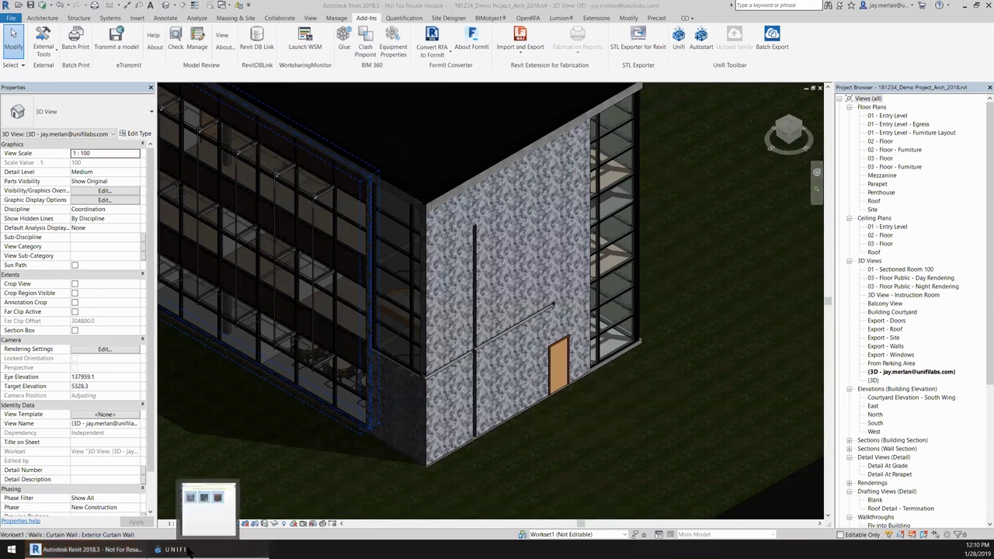
# Step: Switch to UNIFI, go back to the Architecture library's material classes and open the customer support options
pyautogui.click(189, 550)
pyautogui.click(302, 66)
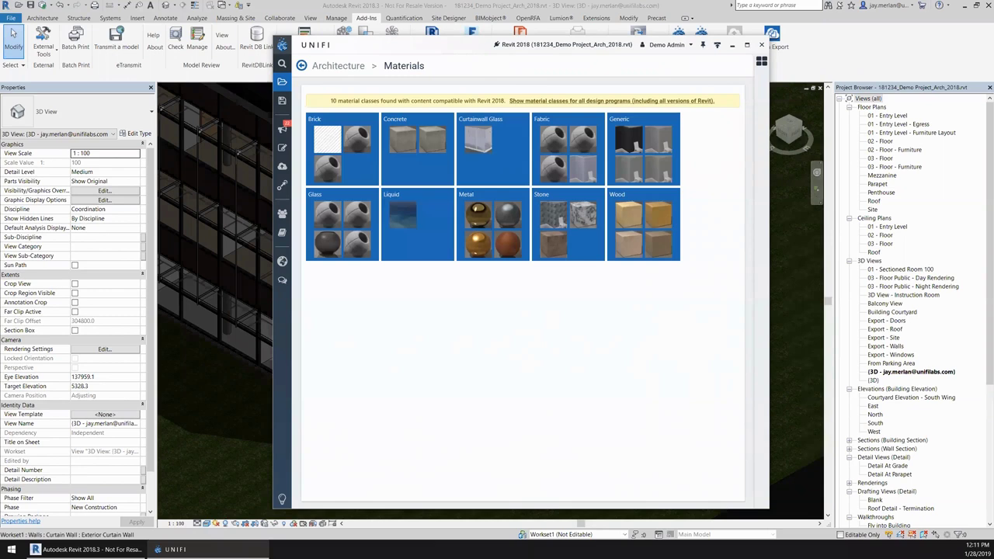
pyautogui.click(284, 281)
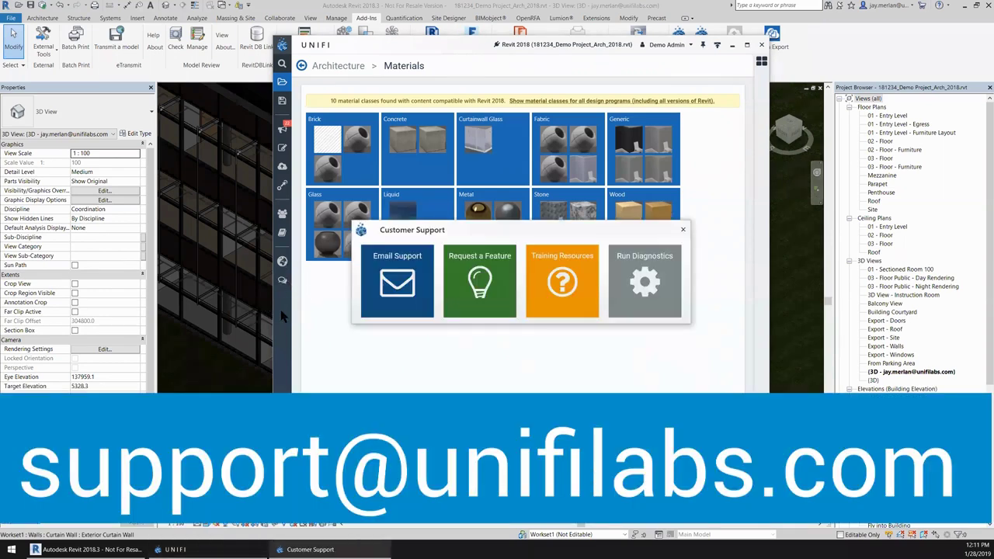